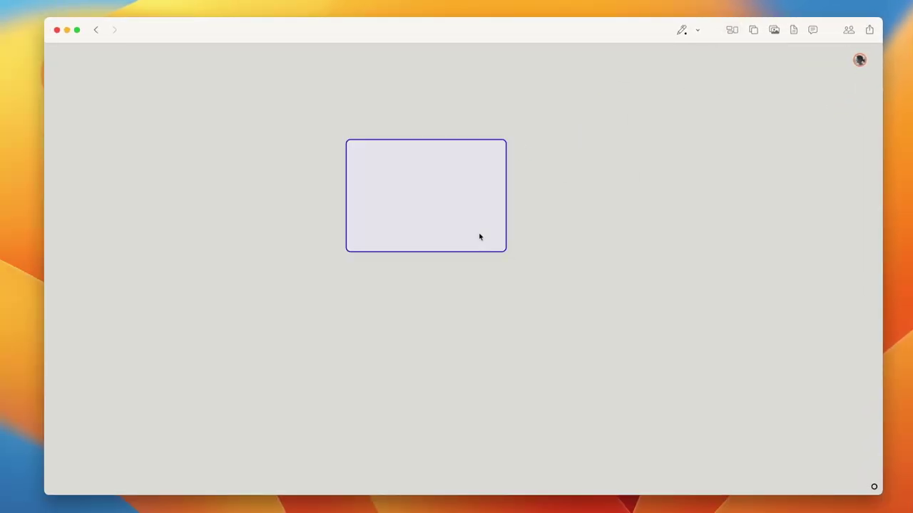
- Name the new board "Getting started with Muse" and open it
text(Getting started with Muse)
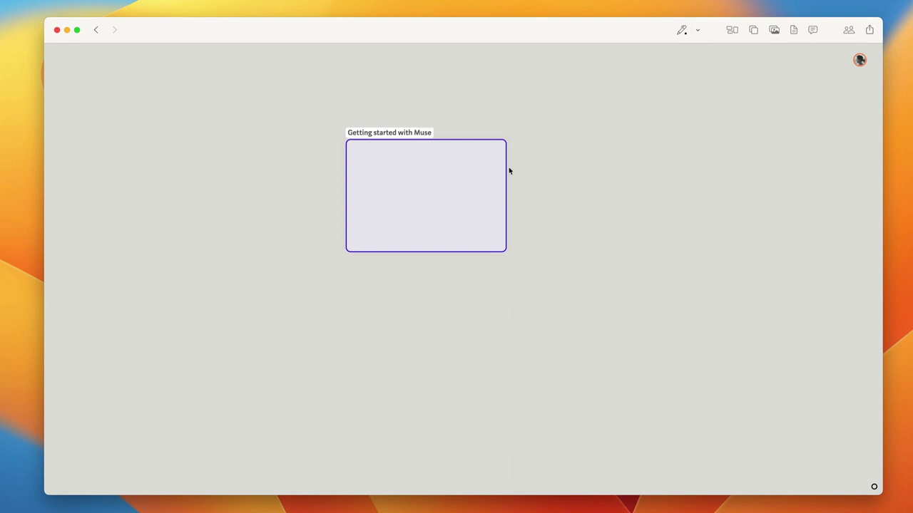
click(414, 154)
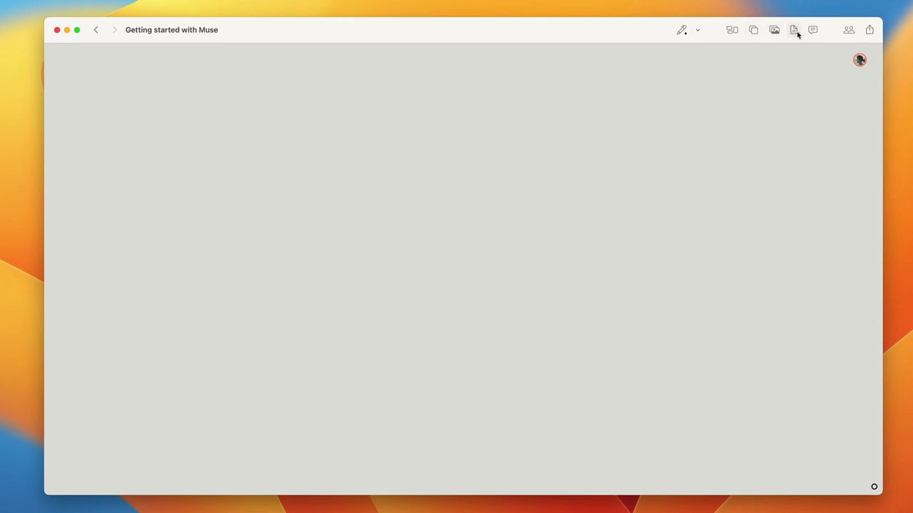
- Add a note card reading "This is a note!" near the top of the empty board
double_click(329, 126)
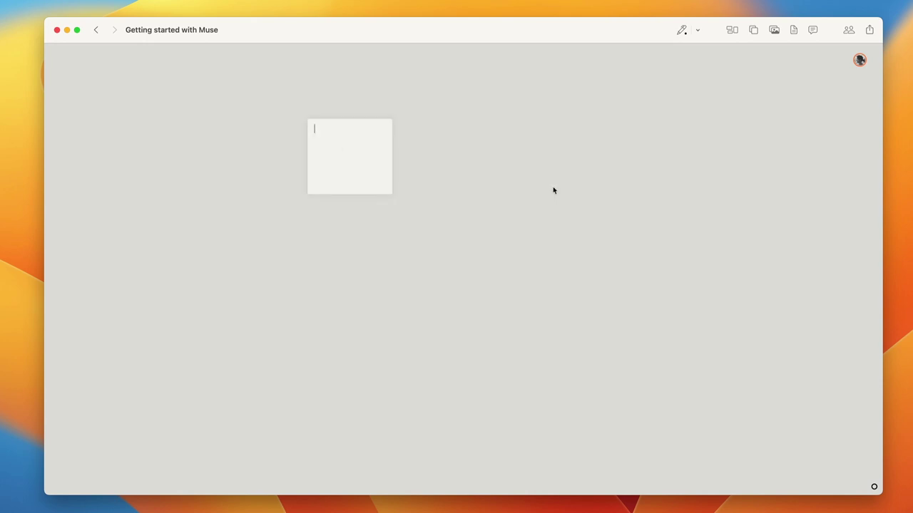
text(This is a note!)
click(484, 251)
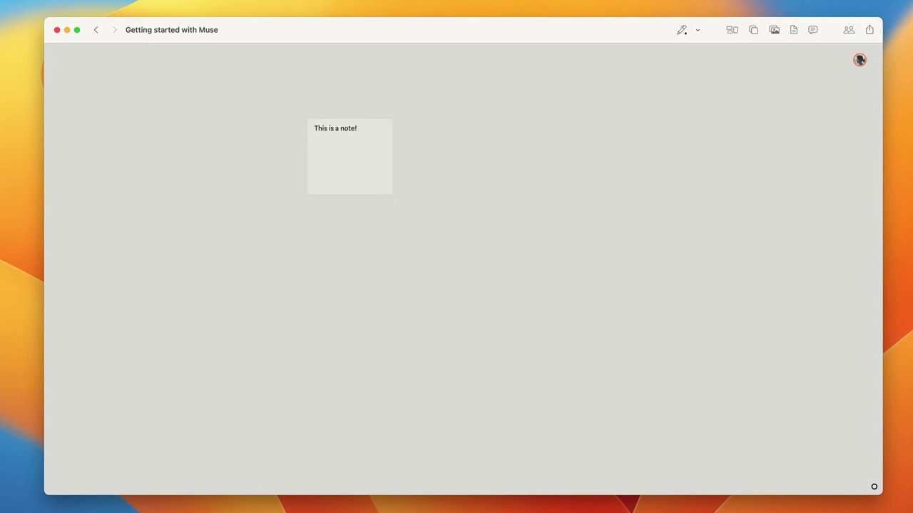
- Add the Local-First Software PDF, the cat photo, the macwright.com link and the tweet to the board below the note
drag(912, 179, 274, 286)
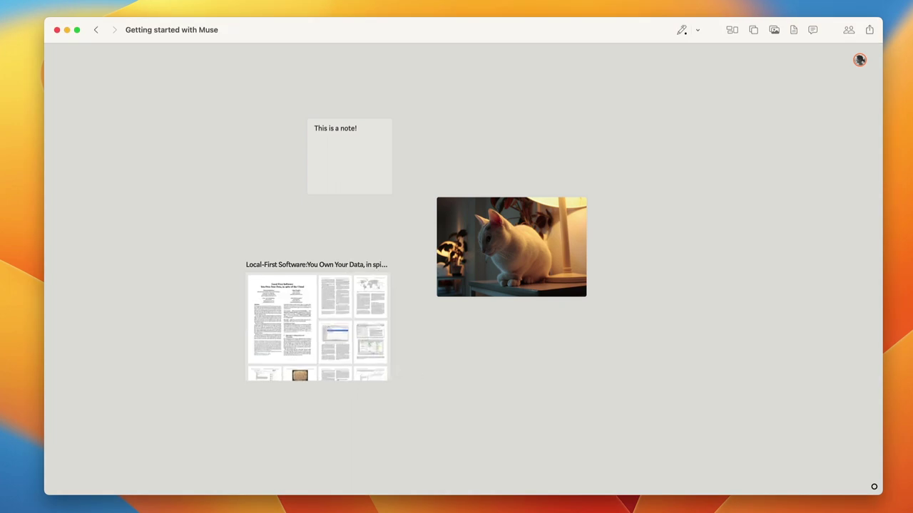
drag(495, 361, 449, 339)
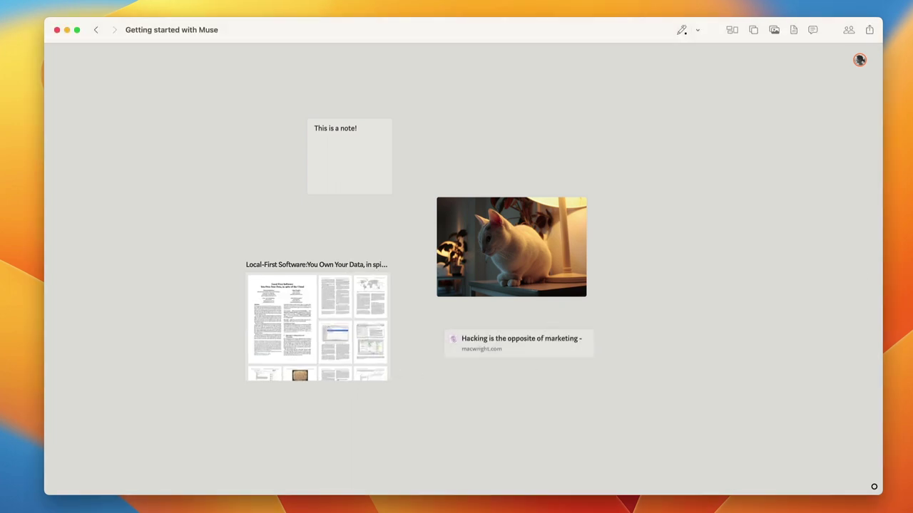
drag(882, 399, 463, 401)
drag(650, 448, 644, 455)
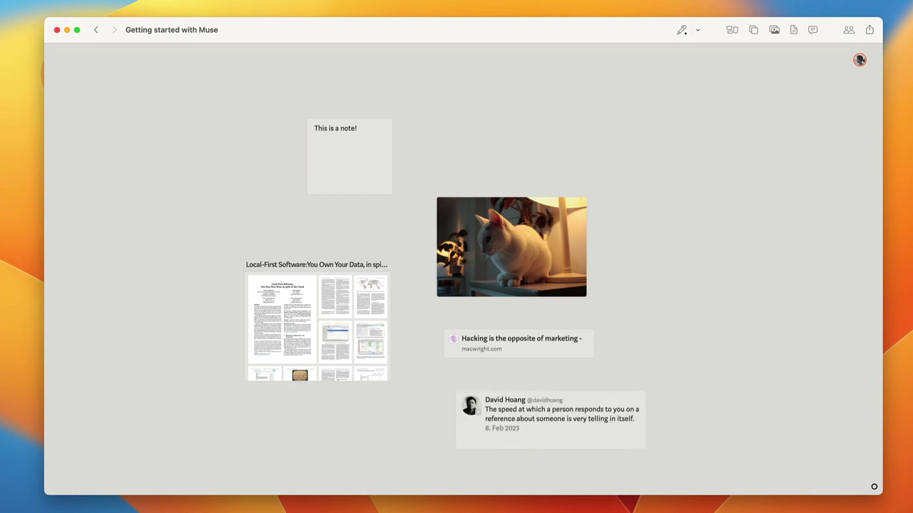
- Below the PDF, add three stacked text blocks reading "This is a text block", "This is another one" and "And another one"
scroll(214, 195, down, 5)
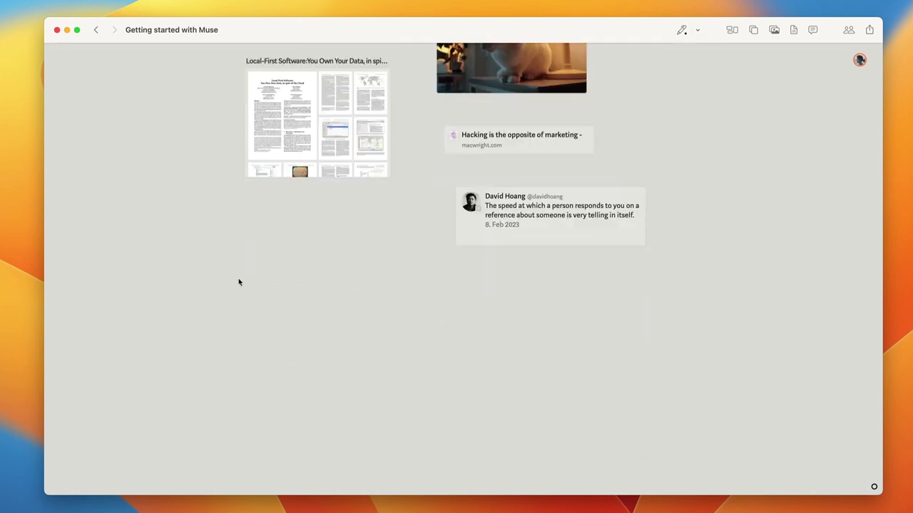
text(This is a text block)
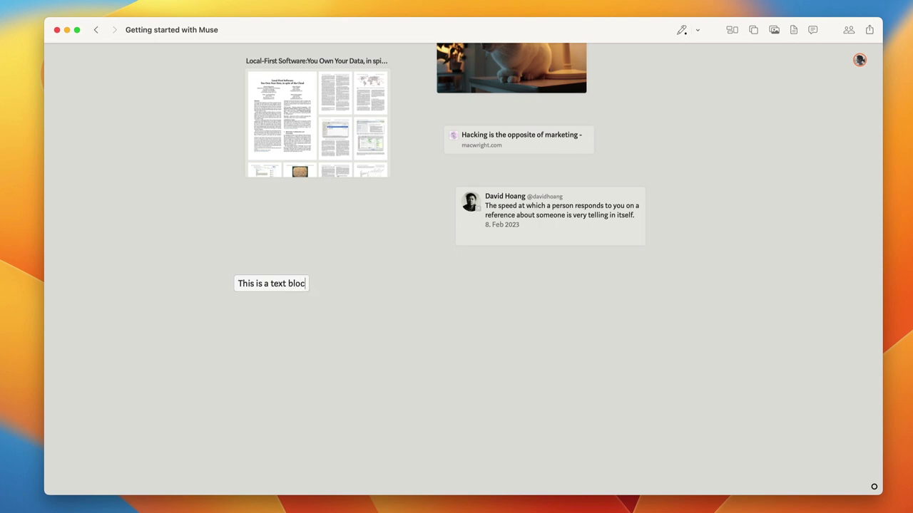
key(Return)
text(This is another one)
key(Return)
text(And another one)
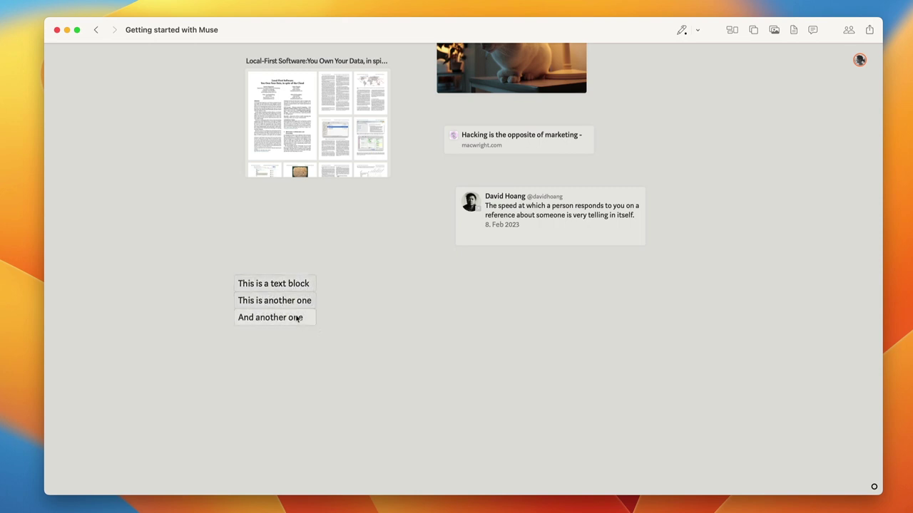
- Reorder the stack with "And another one" first, pull "This is a text block" out beside it, and shift the remaining two blocks together
drag(297, 317, 294, 306)
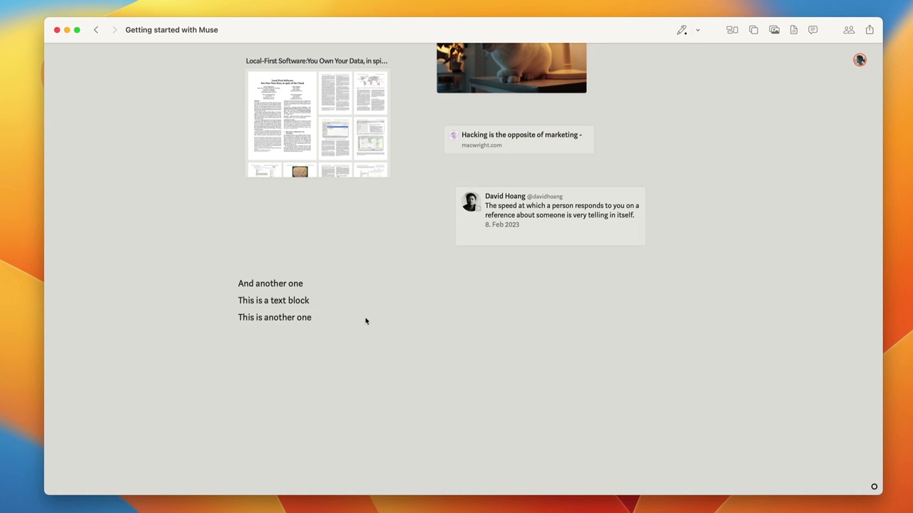
drag(305, 308, 442, 298)
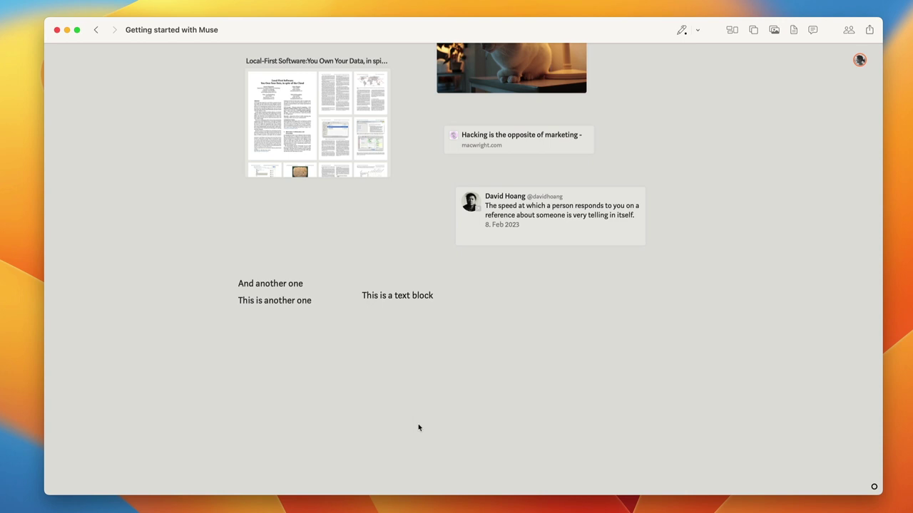
mouse_move(283, 300)
mouse_down()
mouse_move(268, 285)
mouse_move(282, 307)
mouse_up()
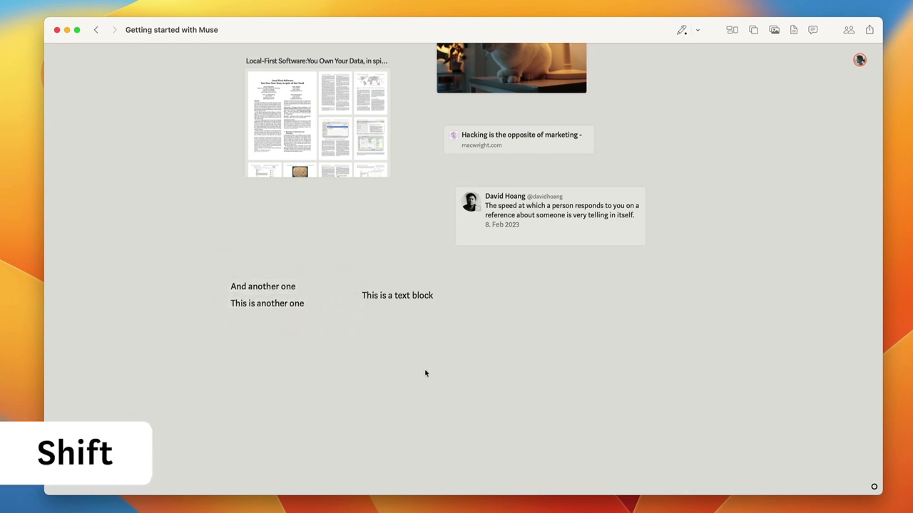
- Add a text block reading "Muse is a tool that helps you make sense of your creative materials and generate insight from new connections."
scroll(410, 373, down, 1)
click(326, 353)
text(Muse is a tool that helps yo)
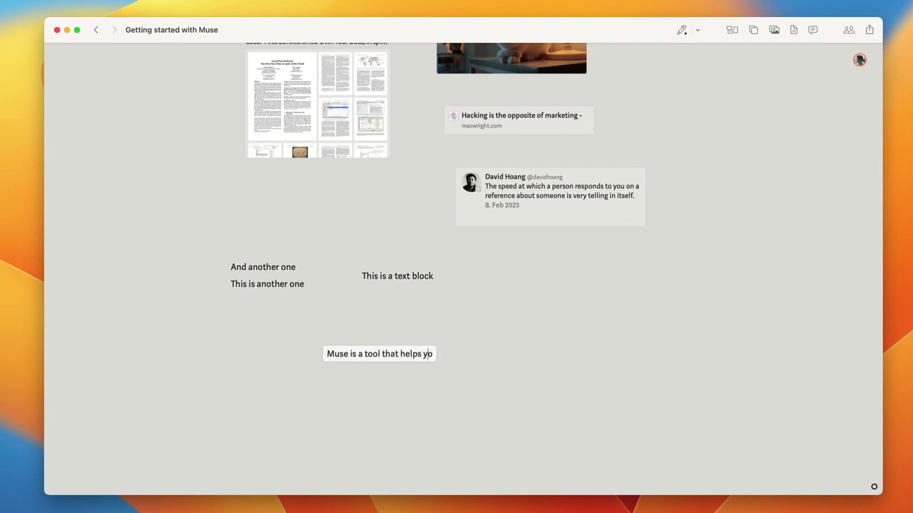
text(u make sense of your creative materials and generate insight from new connections.)
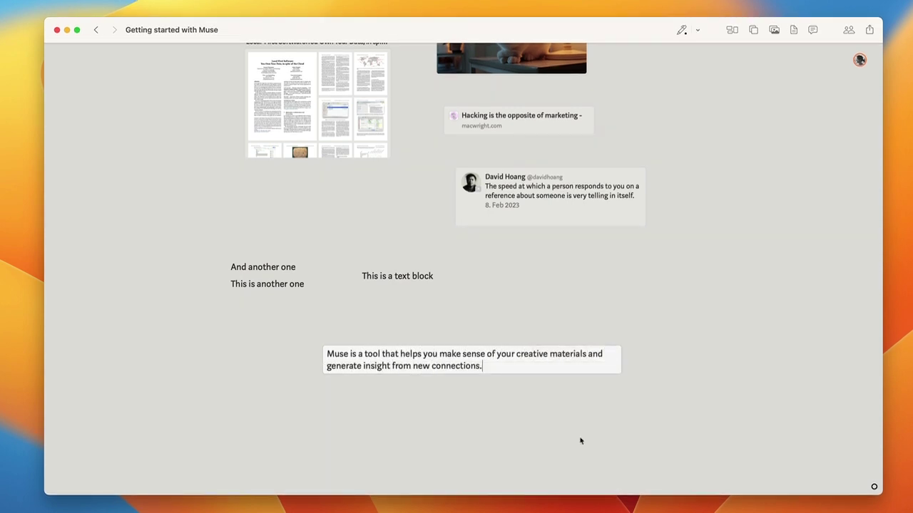
- Add another text block below reading "Linked cards are identical and tied together by locations."
click(580, 438)
text(Linked cards are identical and tied together by locations.)
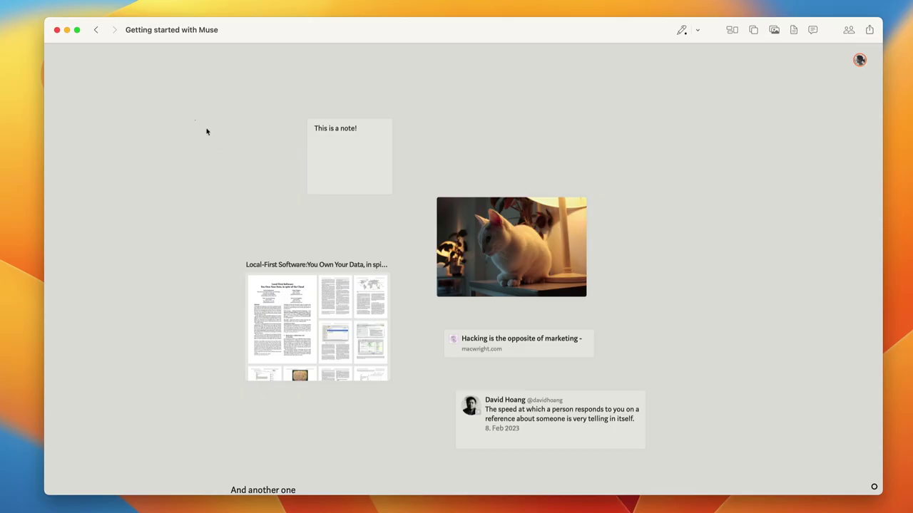
- Select the cat photo, the PDF and the tweet together, move them slightly upward as a group, and clear the selection
drag(207, 131, 474, 314)
click(577, 330)
super+click(543, 287)
super+click(352, 324)
super+click(559, 426)
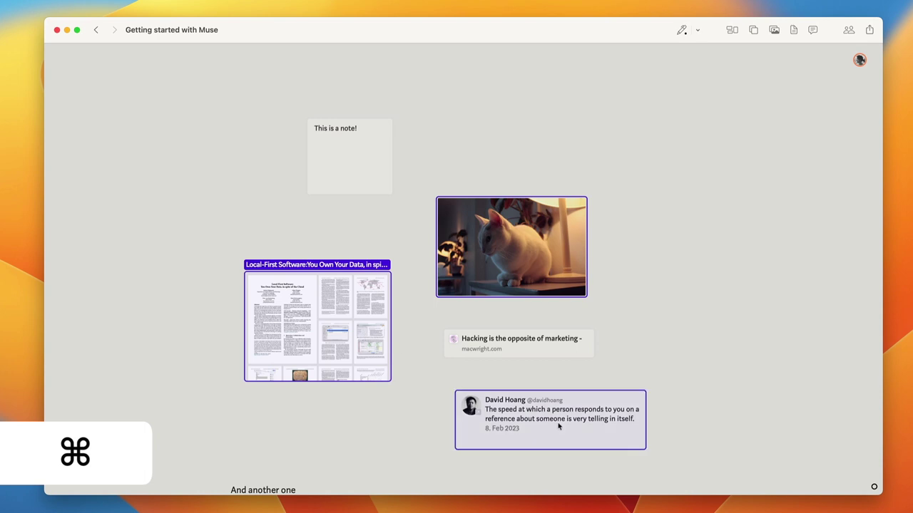
drag(557, 253, 553, 235)
click(636, 231)
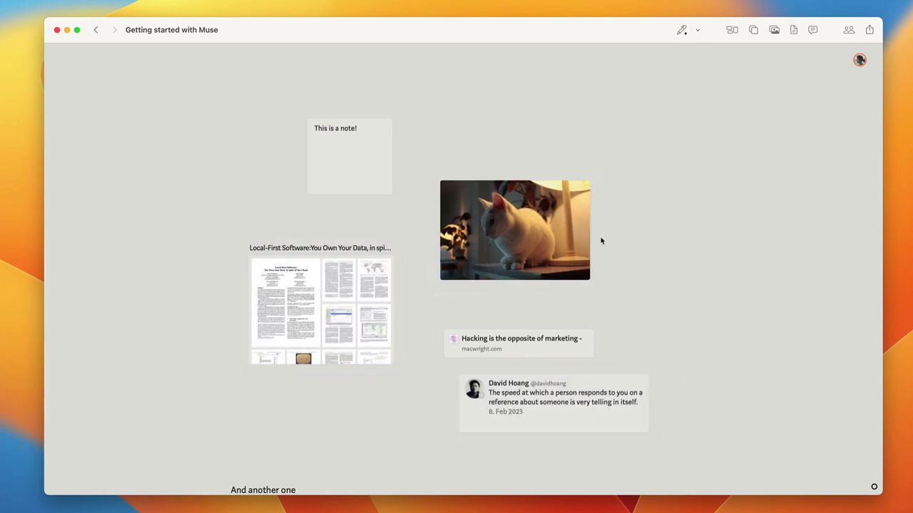
- Select all cards on the board, move them together to the right, and undo the move
key(super+a)
drag(348, 287, 464, 271)
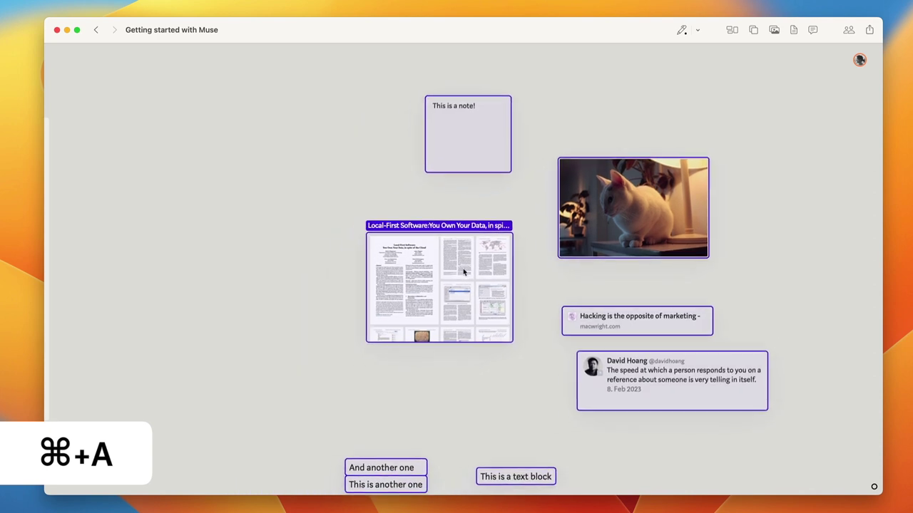
key(super+z)
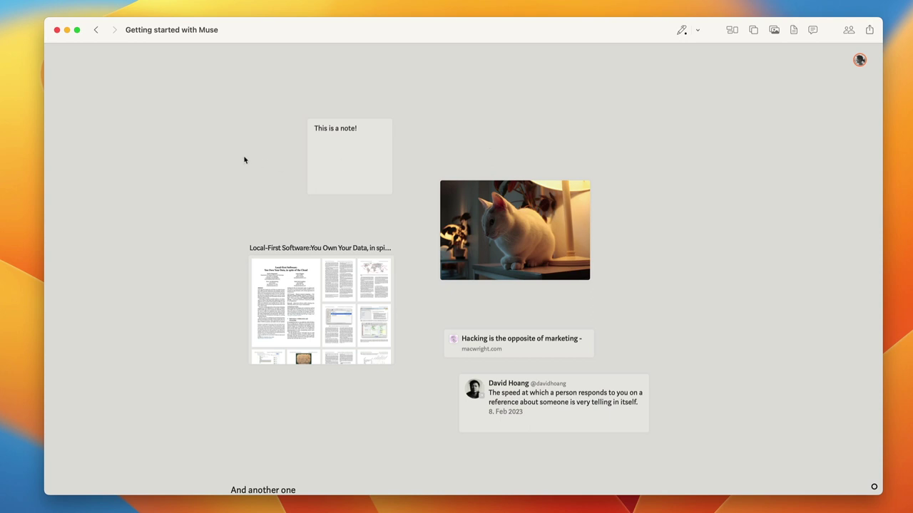
- Select the note and the PDF together and park them at the board's left edge
drag(211, 149, 392, 316)
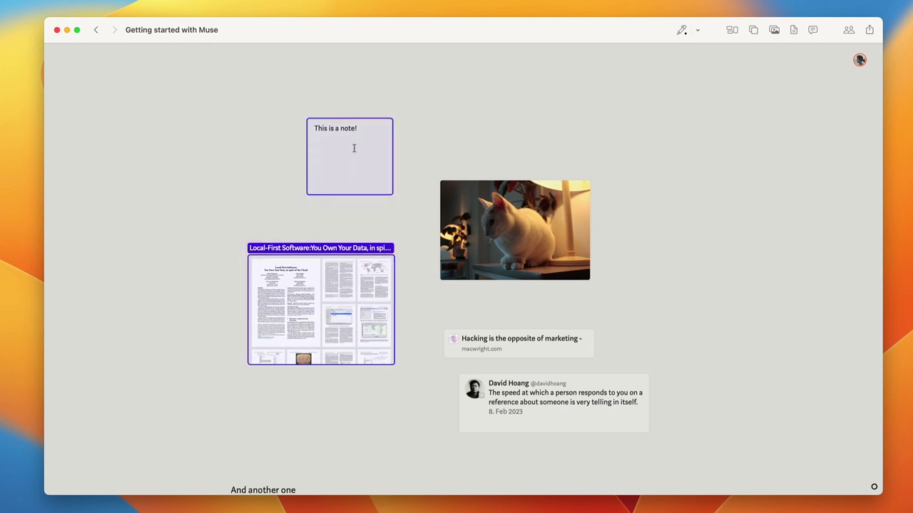
drag(354, 148, 67, 209)
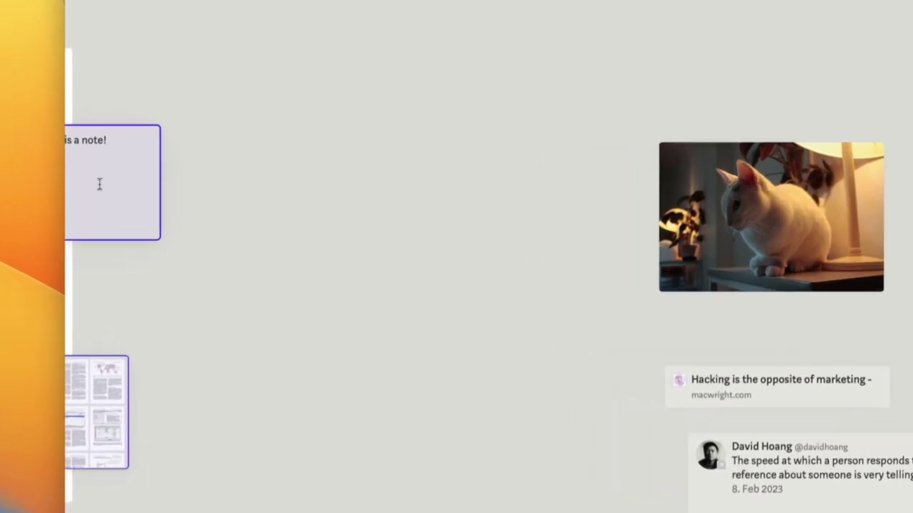
drag(100, 184, 99, 184)
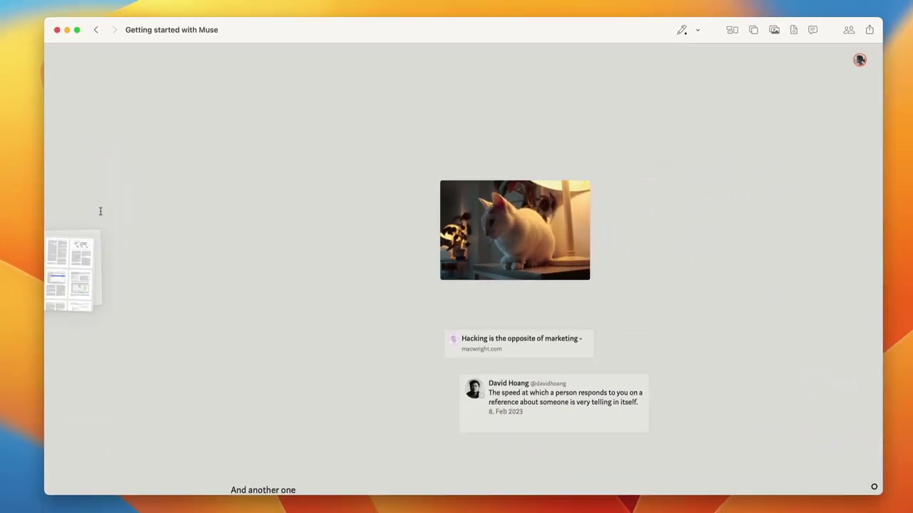
- Return to the parent board and place the parked PDF below the "Getting started with Muse" board, with the note beside it
scroll(122, 211, down, 5)
drag(69, 273, 365, 358)
drag(96, 267, 483, 330)
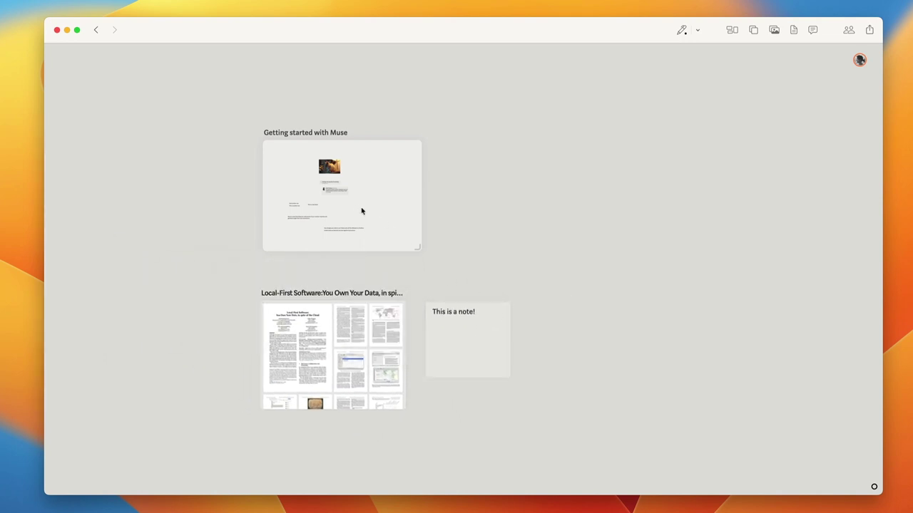
- Shift the "Getting started with Muse" board slightly left, open it, and return to the parent board
drag(361, 211, 337, 210)
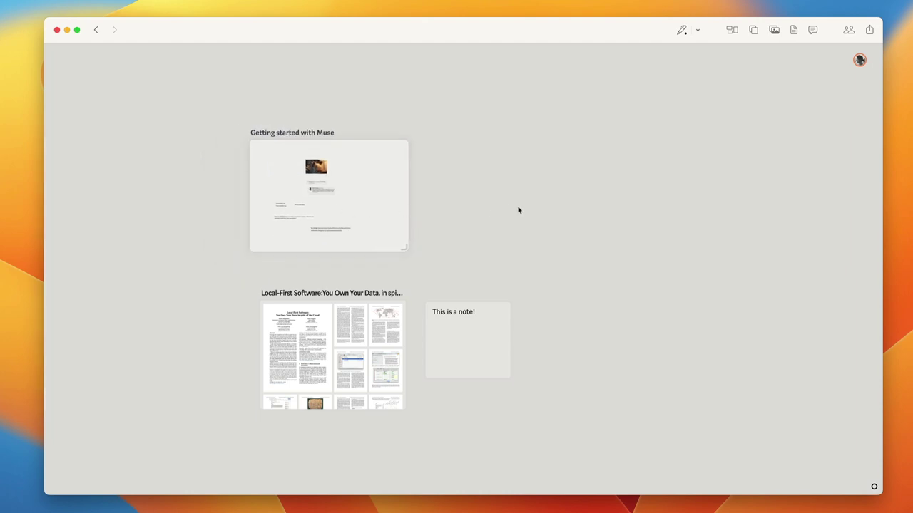
double_click(296, 177)
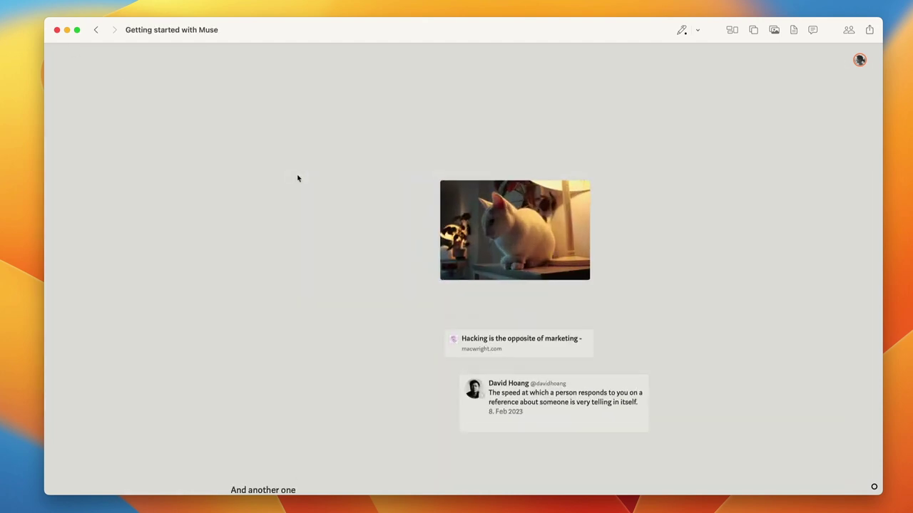
key(Escape)
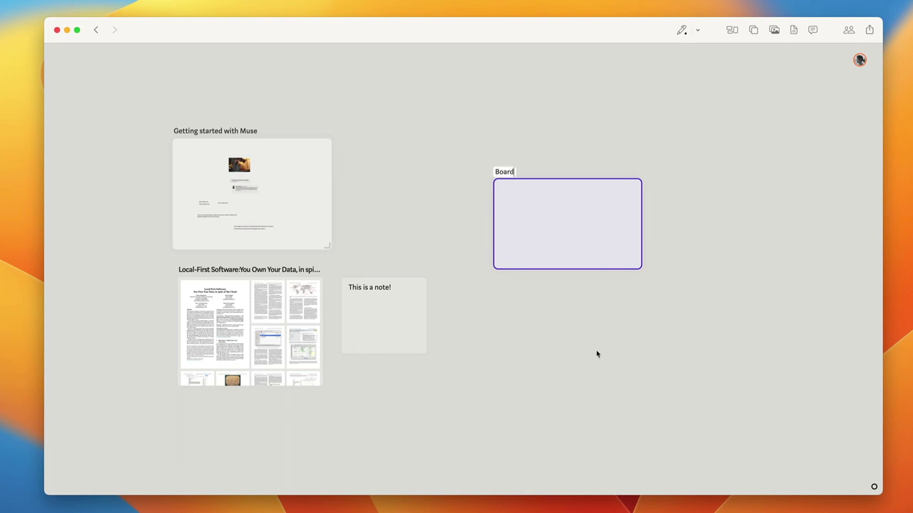
- Inside the board named "Board", create a nested board named "Another board!" and return to the parent board
double_click(499, 216)
key(b)
drag(204, 114, 396, 199)
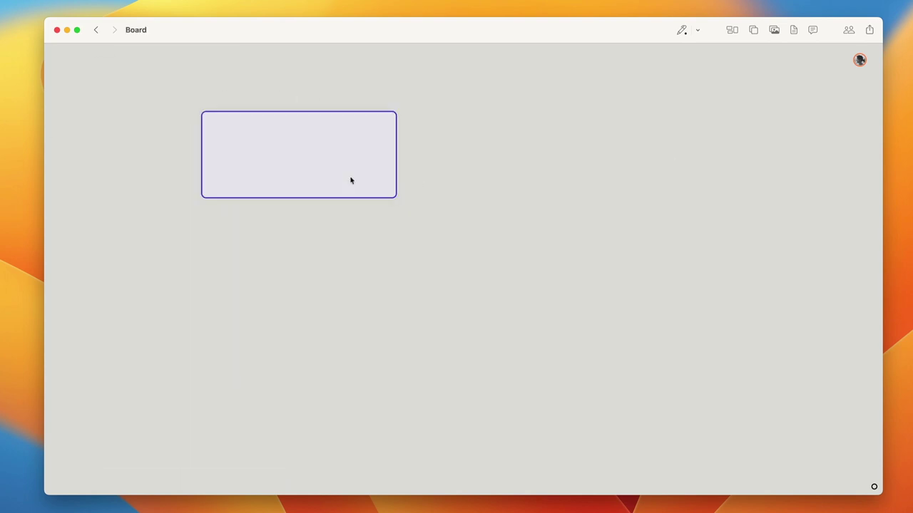
text(Another board!)
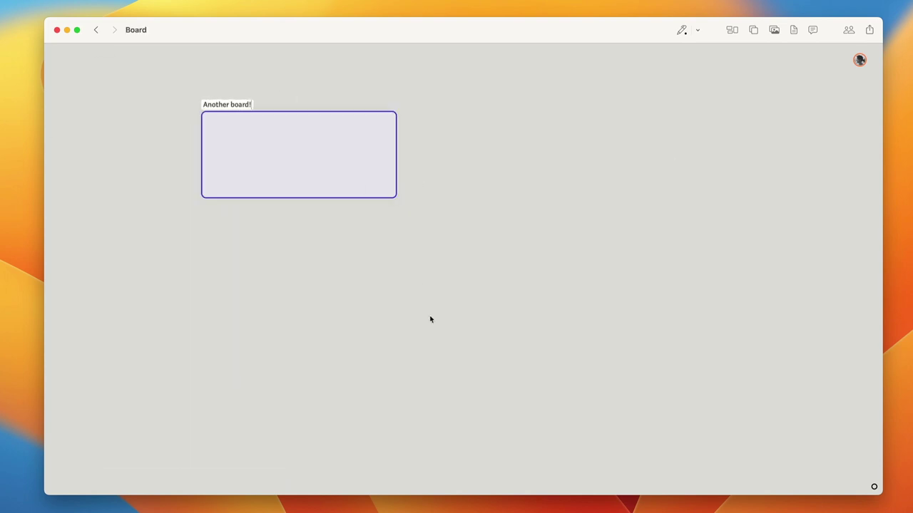
click(431, 321)
key(super+[)
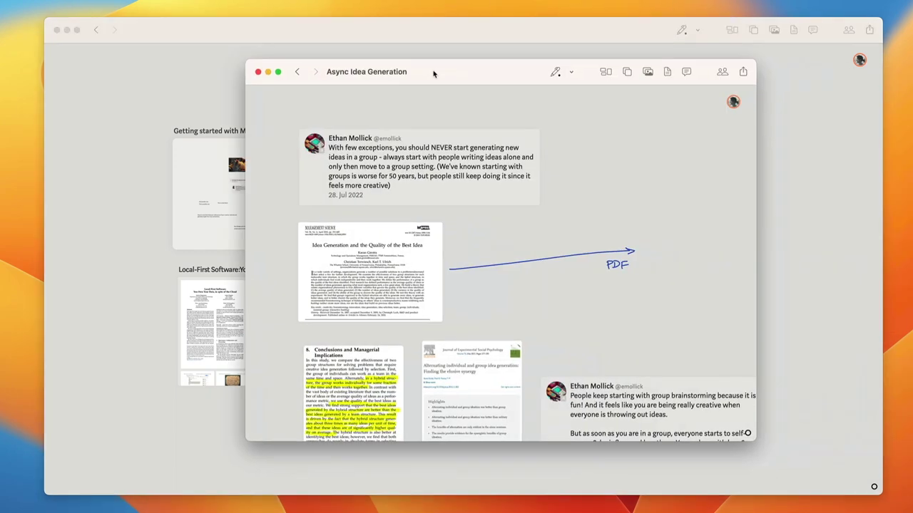
- Survey the whole "Async Idea Generation" board in overview and look closer at the Conclusion excerpts
drag(434, 73, 414, 81)
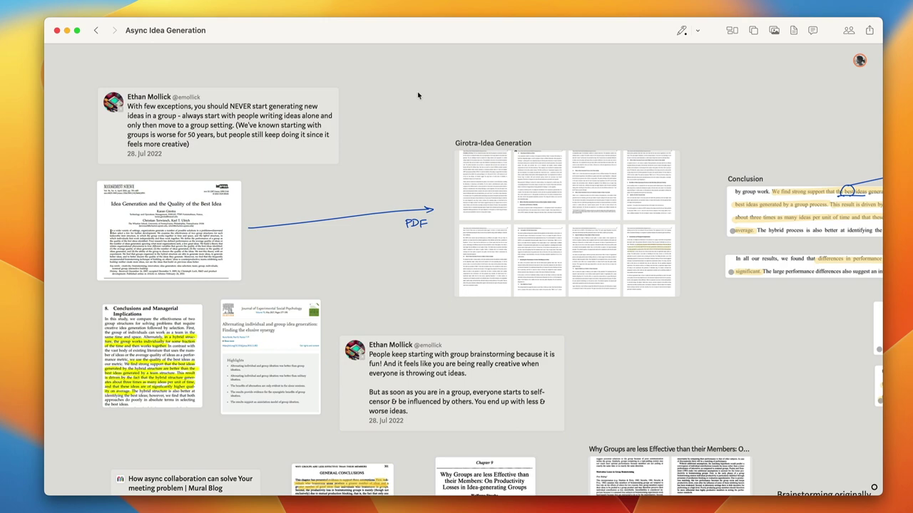
key(super+o)
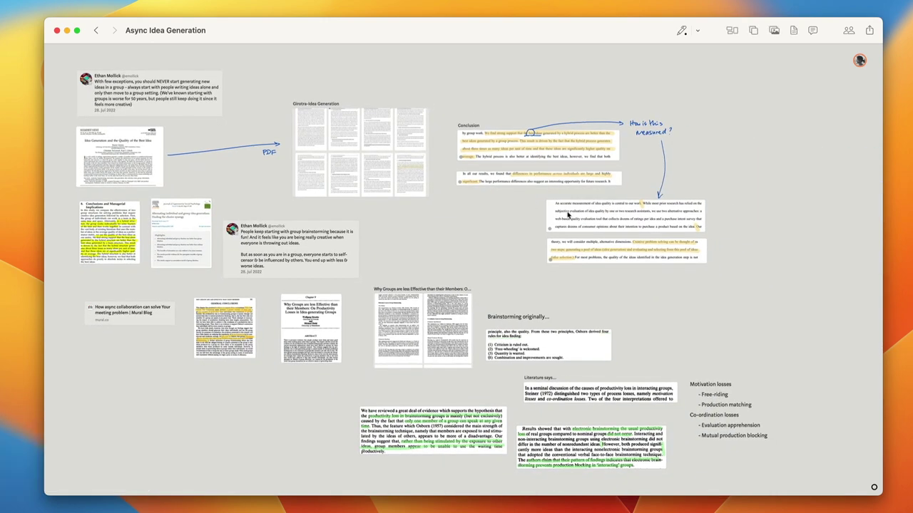
scroll(492, 205, up, 5)
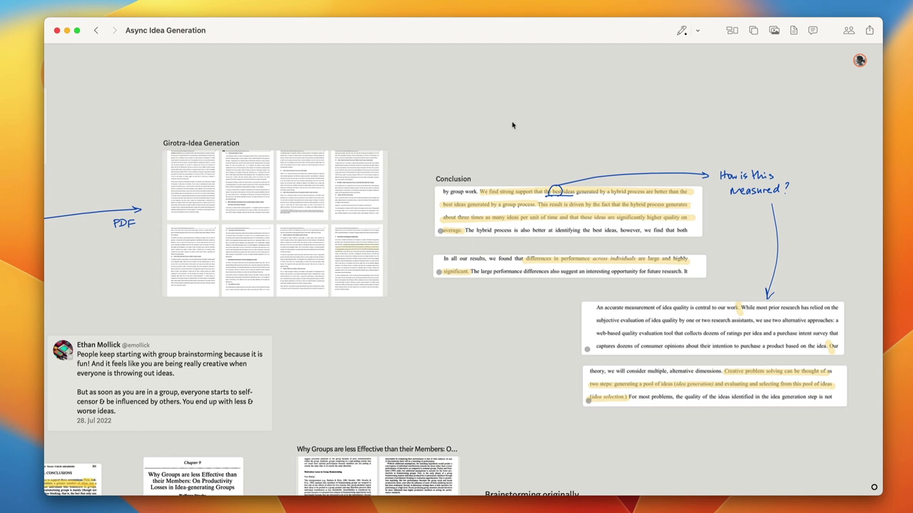
- Select the four excerpts around "Conclusion" together, clear that selection, and select the "Girotra-Idea Generation" PDF
drag(511, 125, 861, 415)
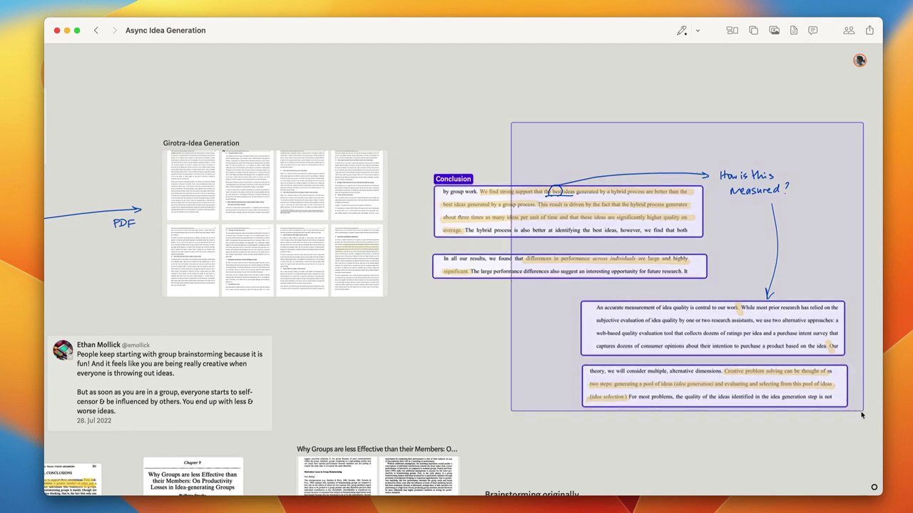
click(472, 150)
click(331, 200)
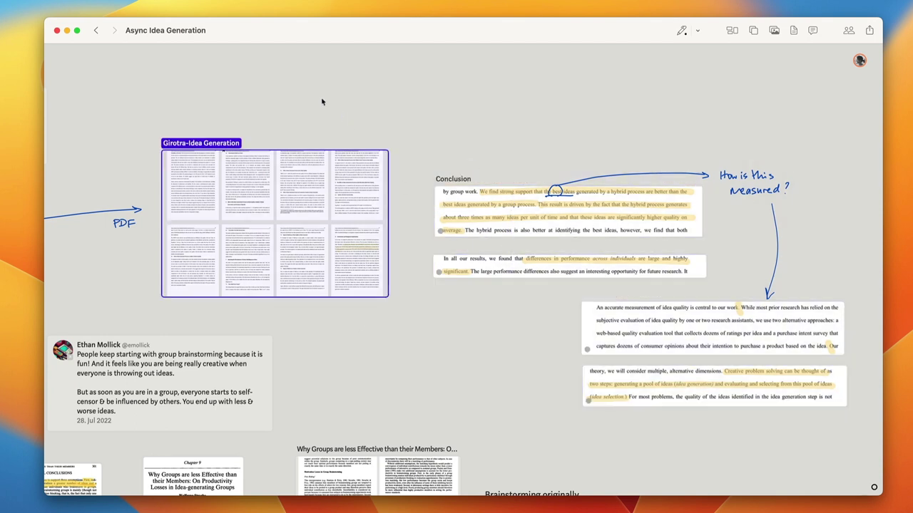
- Add the four excerpts around "Conclusion" to the selected "Girotra-Idea Generation" PDF and move them all into a new board
drag(317, 93, 836, 424)
key(super+shift+b)
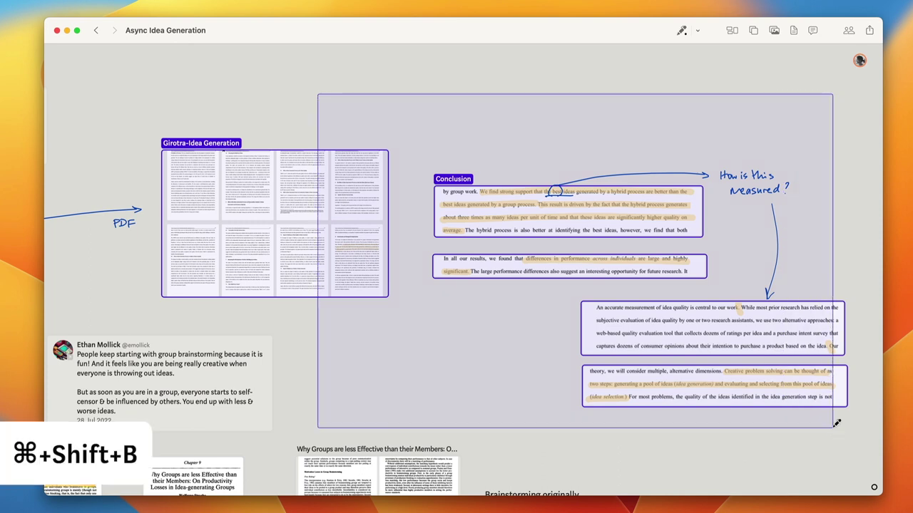
- Move the "Why Groups are less Effective than their Members" PDF, its highlighted excerpts and the surrounding text notes into a new board
scroll(418, 364, down, 8)
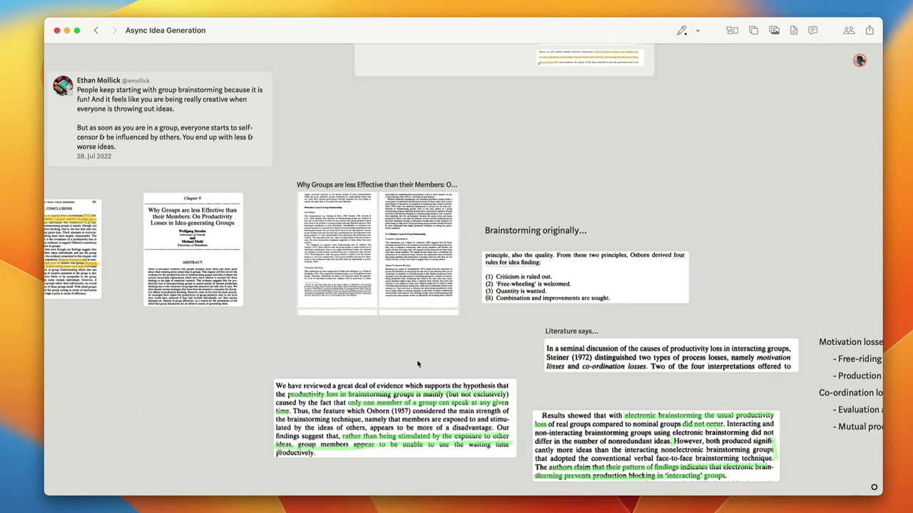
drag(370, 124, 859, 474)
right_click(589, 248)
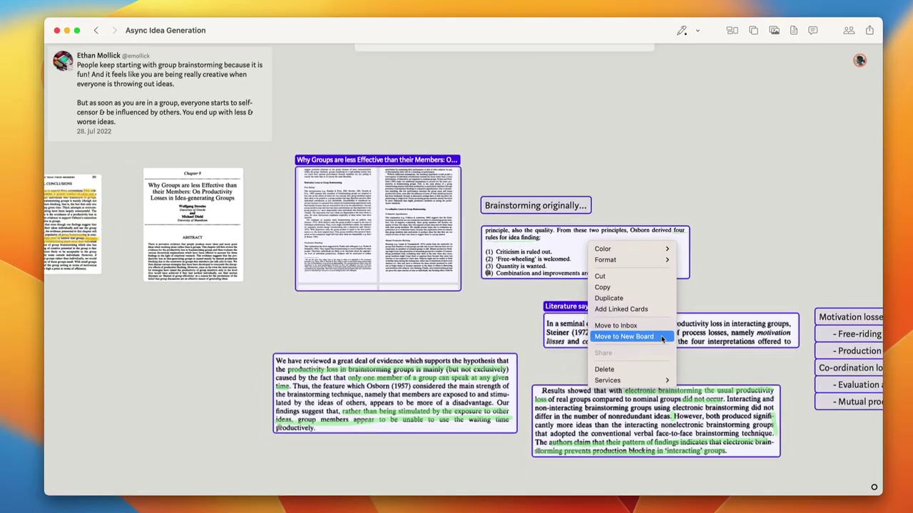
click(662, 338)
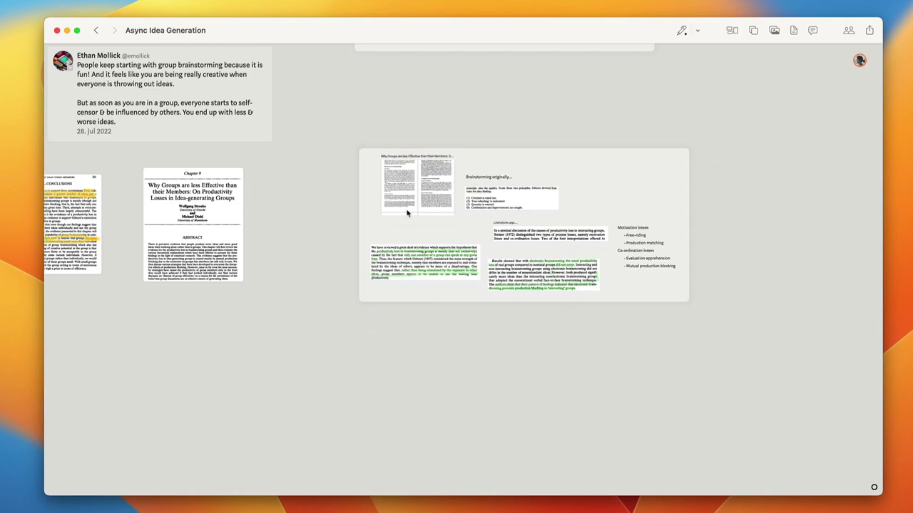
- Inside the new board, excerpt the page 275 text above "Co-ordination Losses in Group Brainstorming" from the PDF and place it beneath the existing excerpts
double_click(403, 192)
double_click(236, 138)
drag(229, 132, 701, 383)
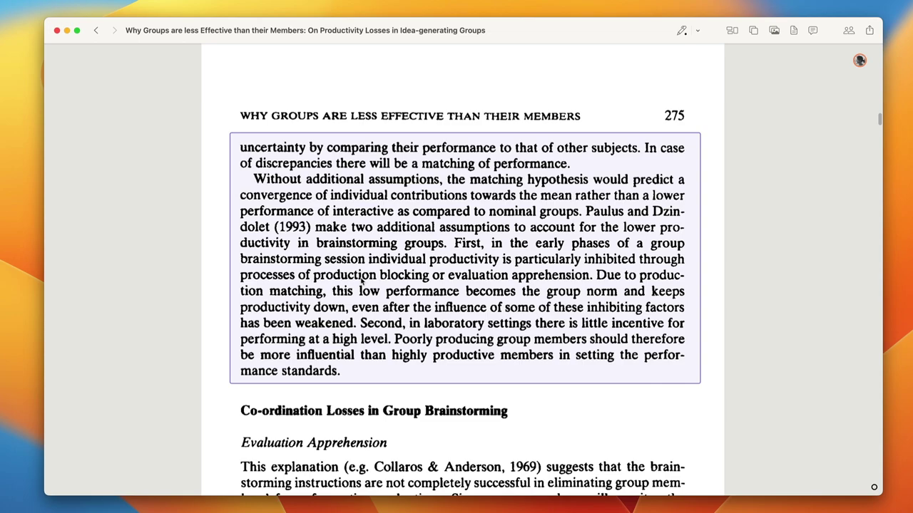
drag(372, 277, 473, 387)
key(Escape)
scroll(262, 310, down, 3)
scroll(473, 387, down, 1)
drag(632, 467, 478, 387)
drag(412, 344, 426, 383)
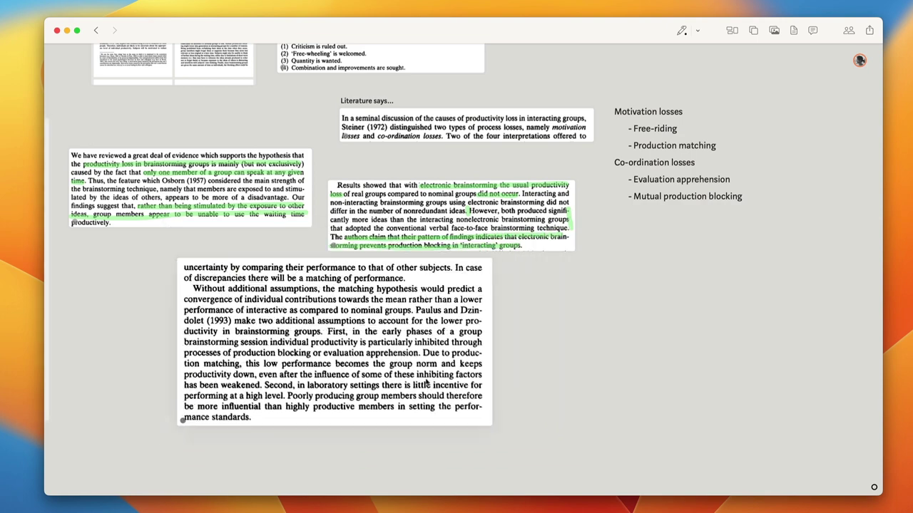
- Return from the nested board through each parent board up to the "Muse Team" board
key(Escape)
key(Escape)
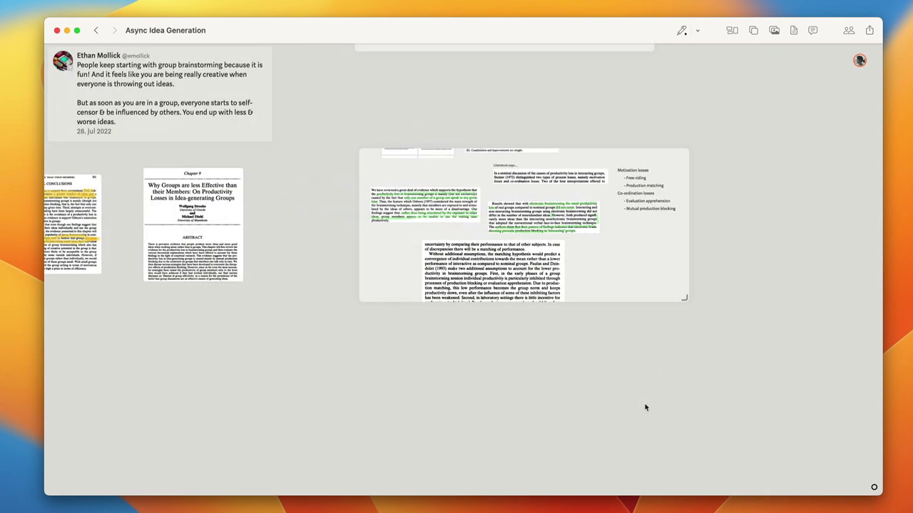
scroll(645, 408, down, 5)
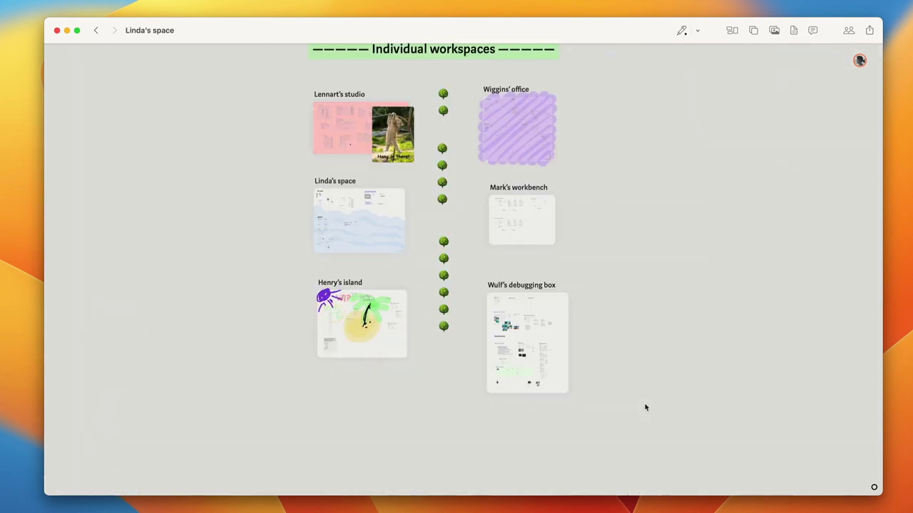
scroll(645, 408, down, 5)
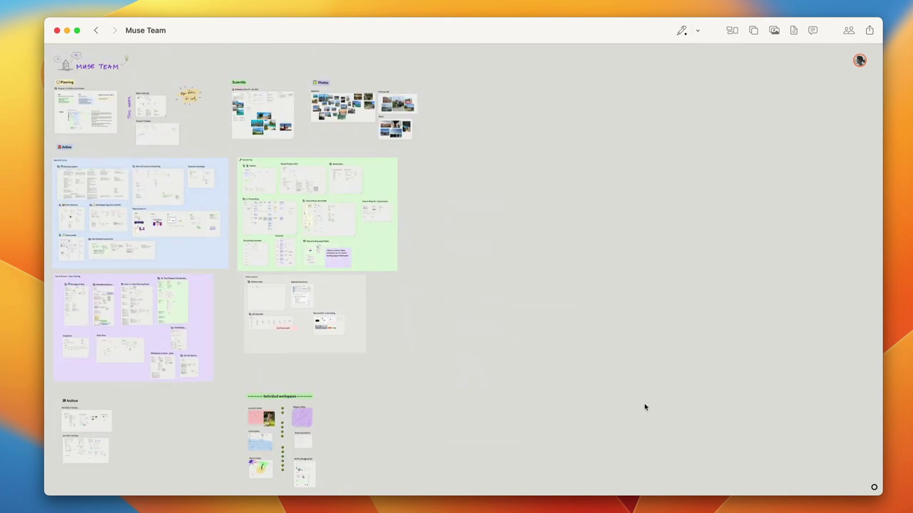